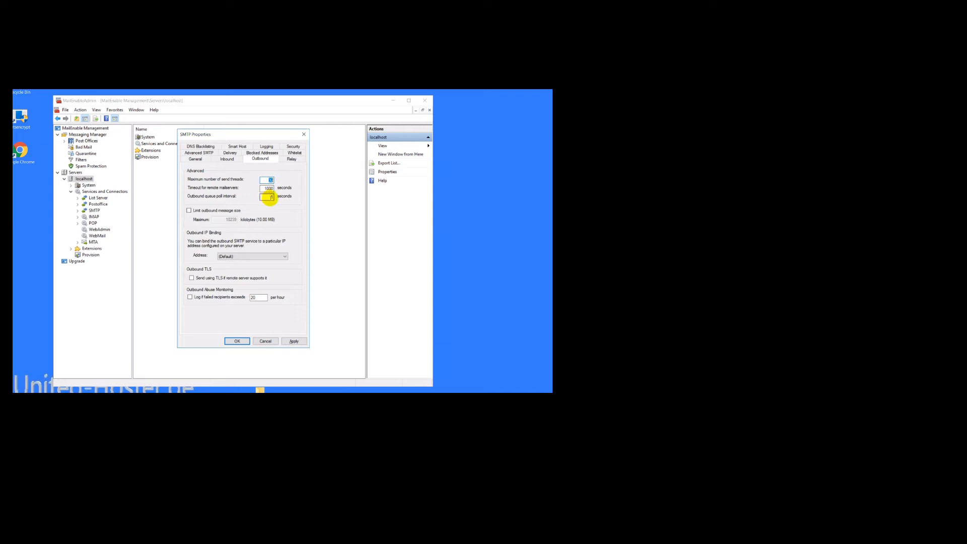
# Review the SMTP outbound, relay and advanced settings, including the authentication choices for deliveries to local addresses
pyautogui.click(268, 197)
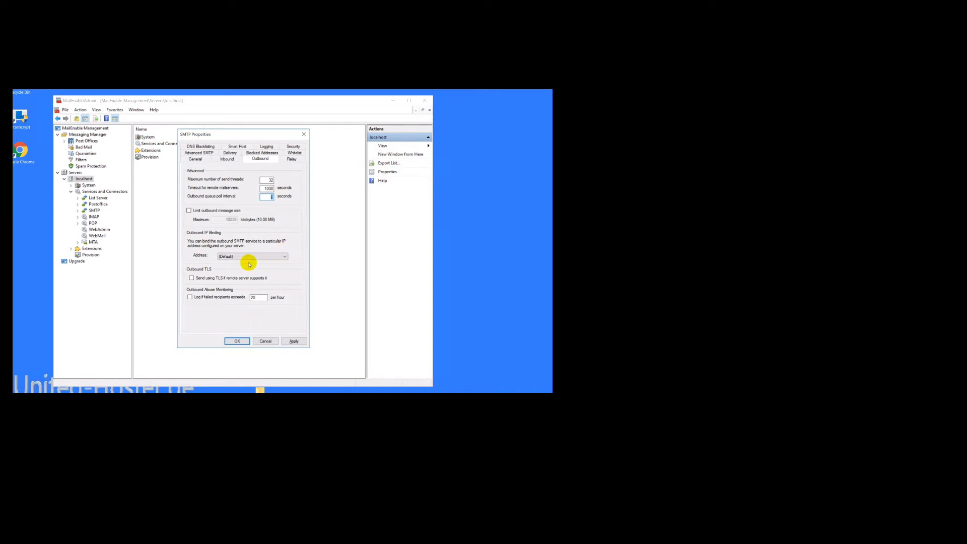
pyautogui.click(291, 159)
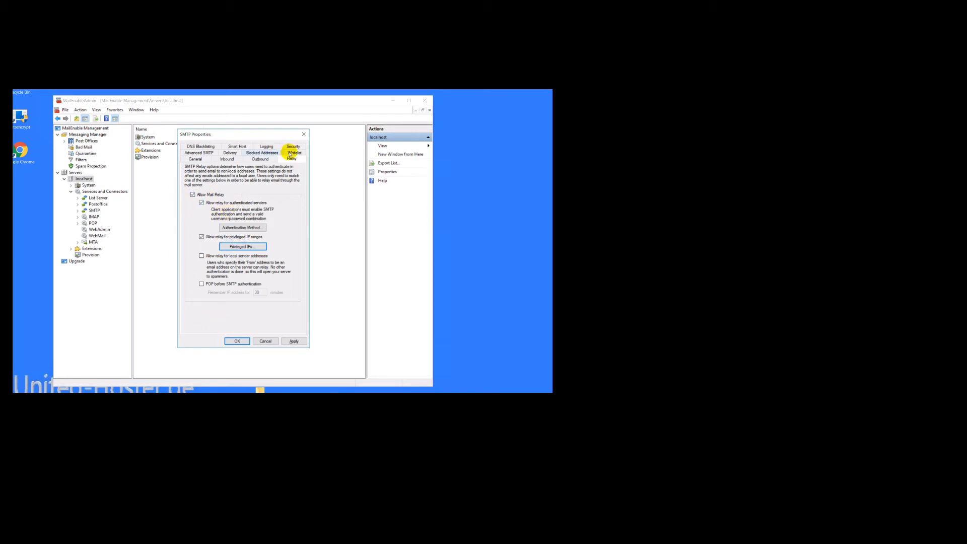
pyautogui.click(198, 152)
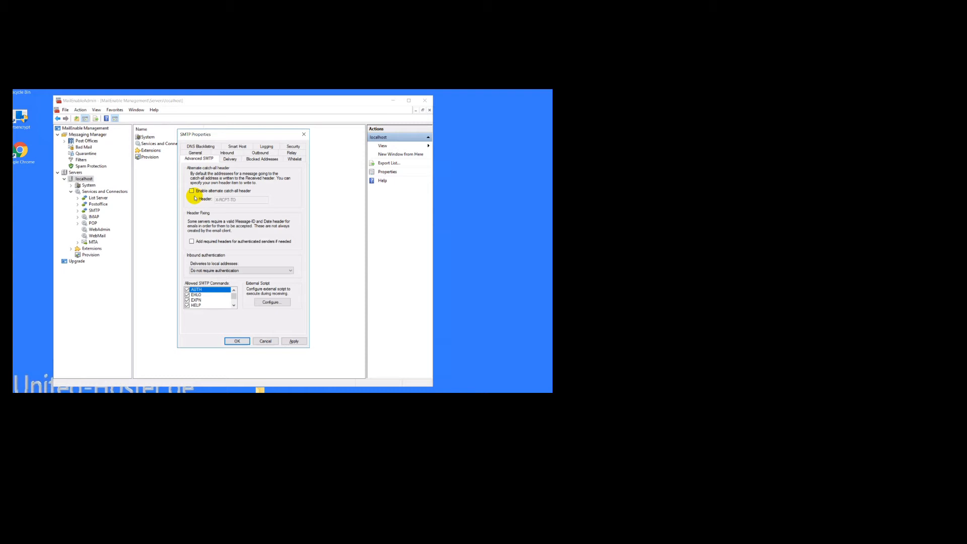
pyautogui.click(226, 271)
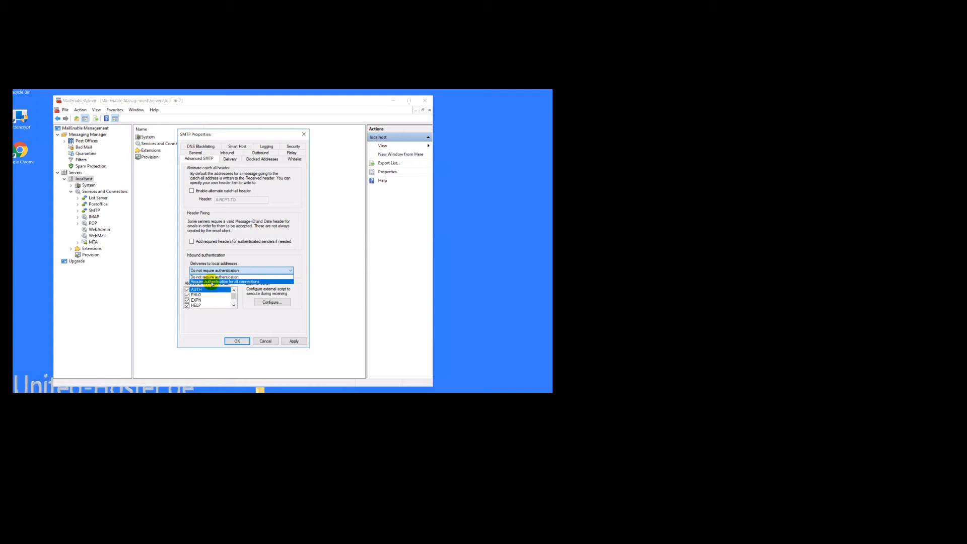
pyautogui.click(252, 276)
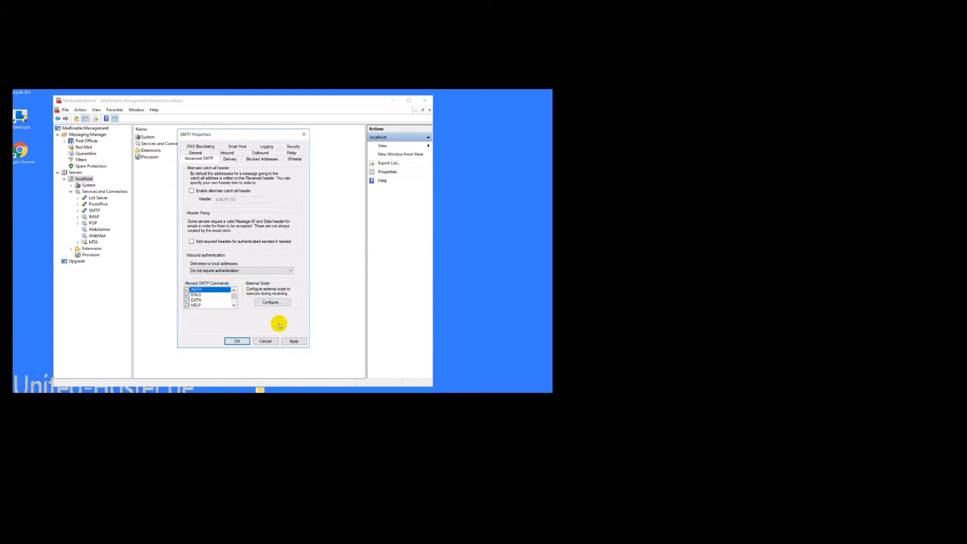
# Examine the SMTP delivery retries and notifications, the blocked addresses, and the whitelist options
pyautogui.click(231, 159)
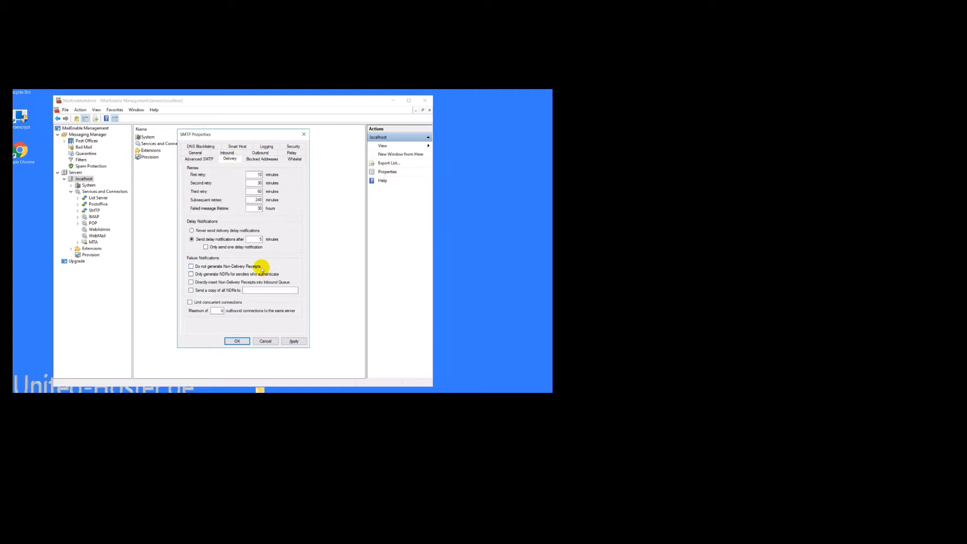
pyautogui.moveTo(246, 134); pyautogui.dragTo(216, 126)
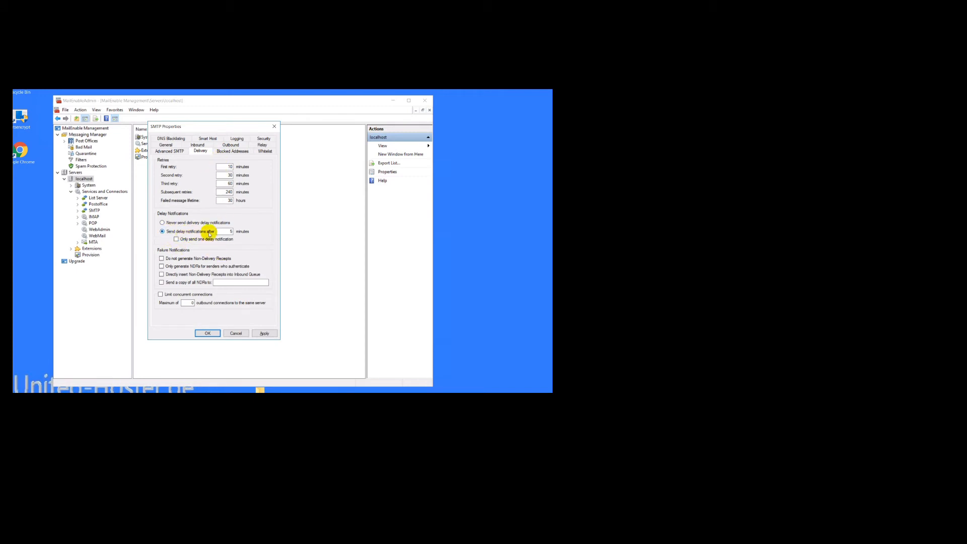
pyautogui.doubleClick(228, 231)
pyautogui.click(232, 151)
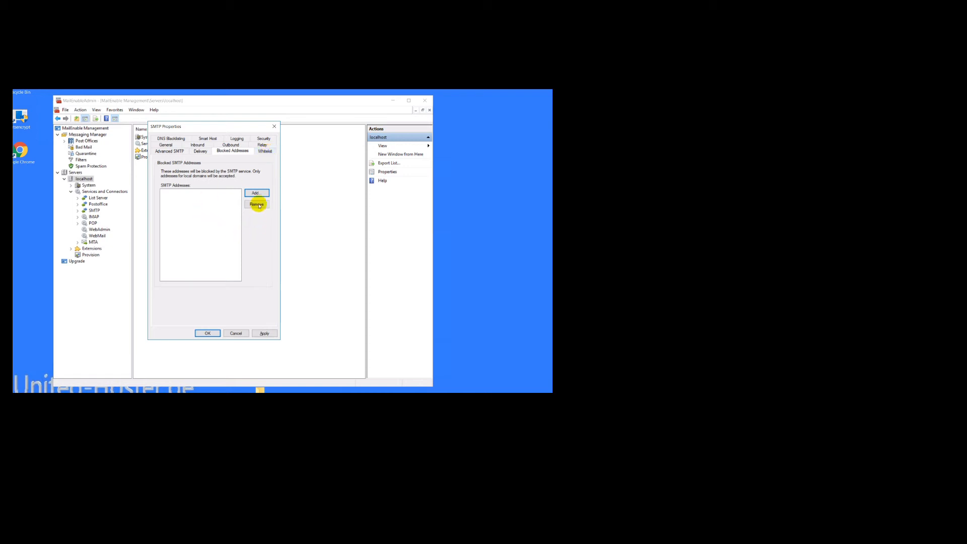
pyautogui.click(265, 152)
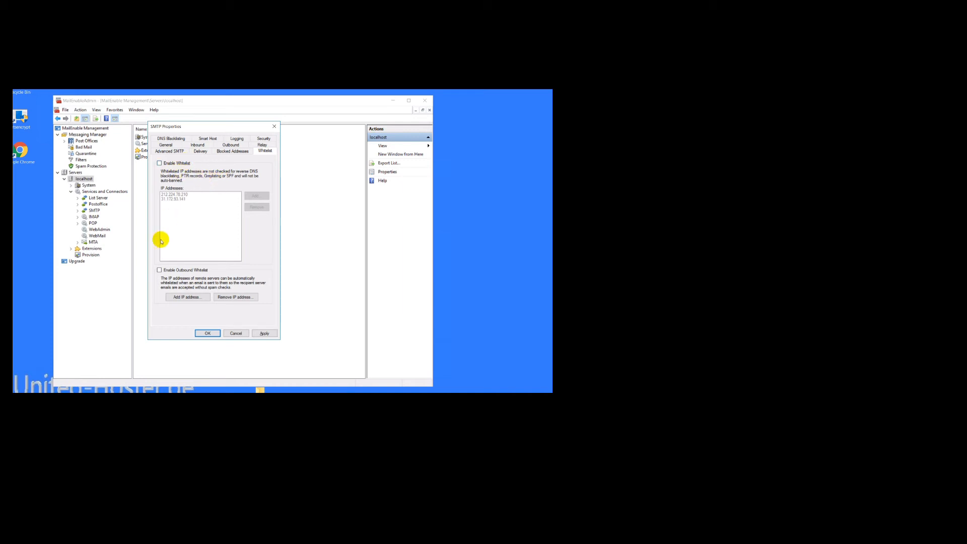
pyautogui.click(177, 271)
pyautogui.click(177, 271)
# Enable DNS blacklisting for SMTP and set the action when detected to "Mark the email as spam"
pyautogui.click(165, 139)
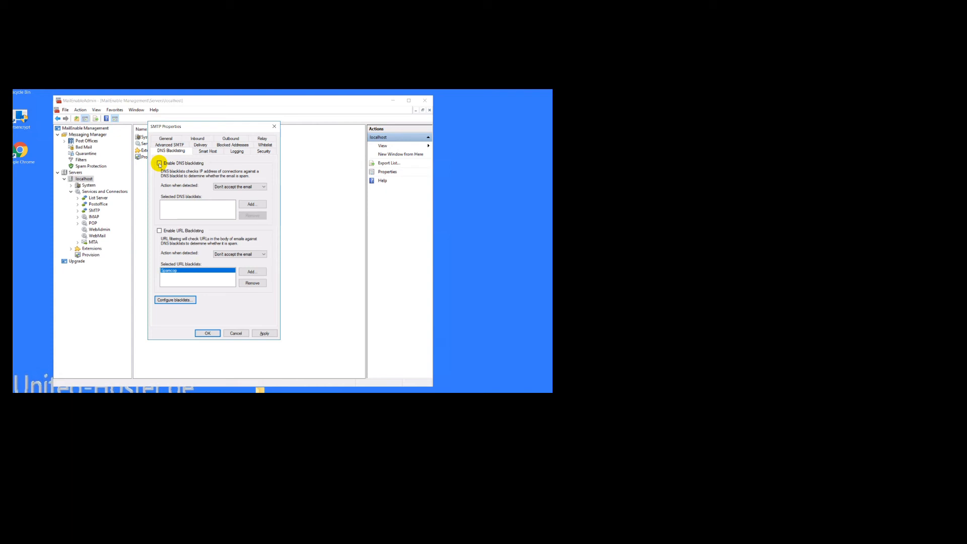
pyautogui.click(159, 164)
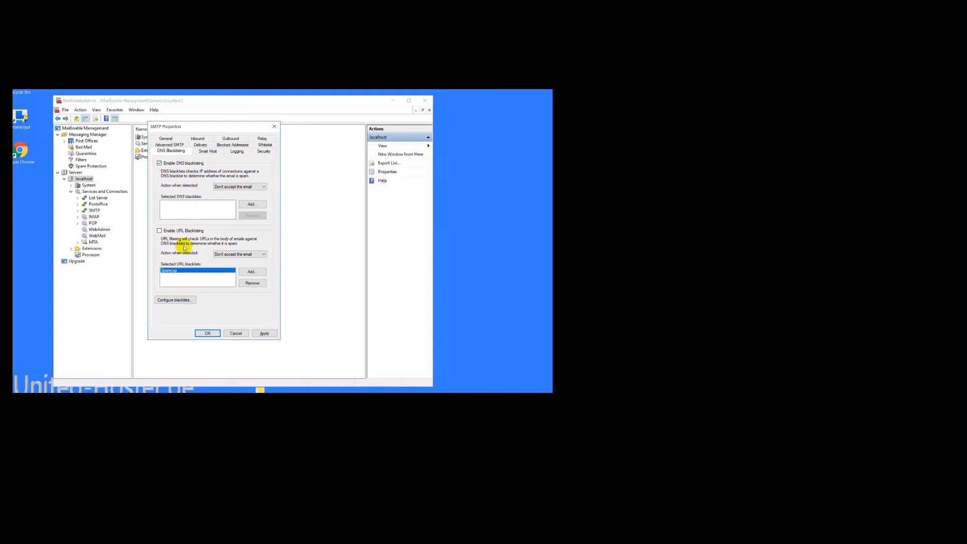
pyautogui.click(242, 187)
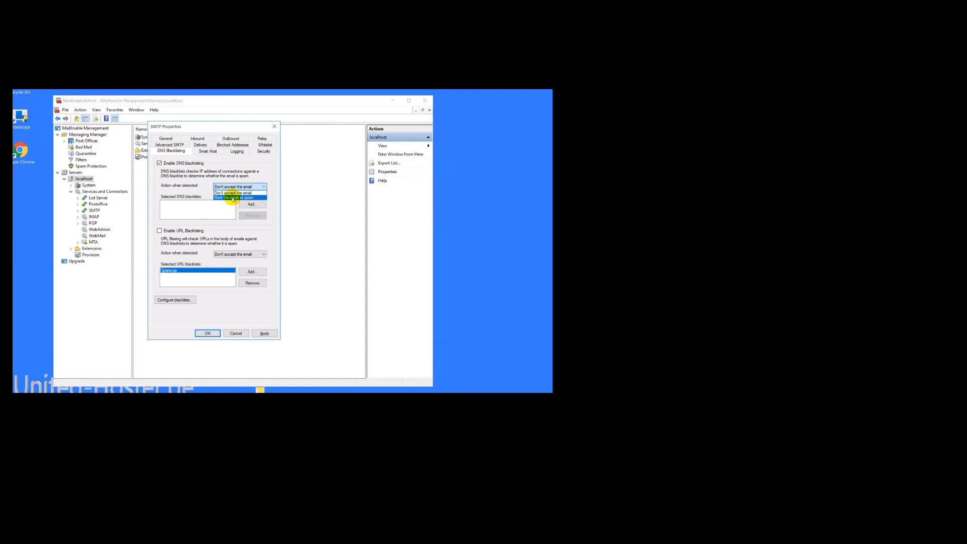
pyautogui.click(232, 197)
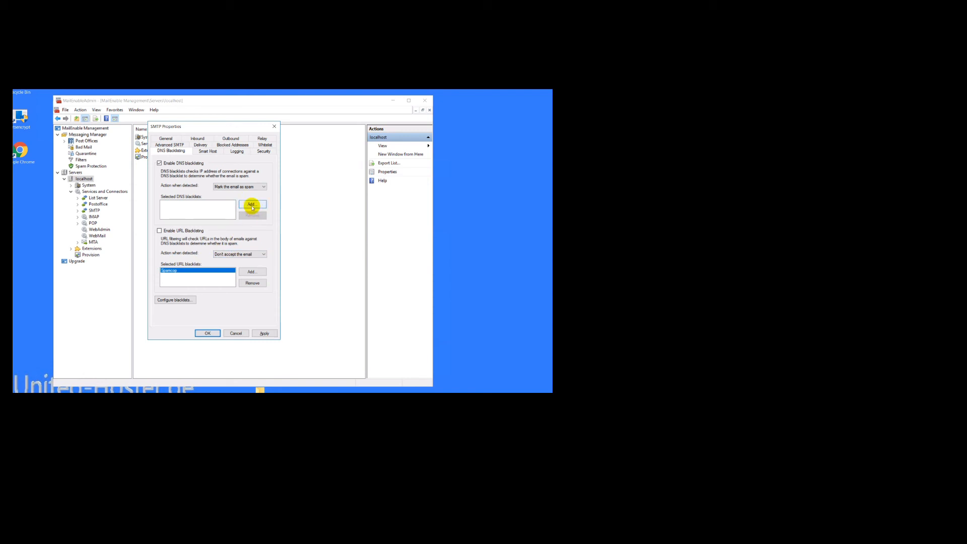
# Add Barracuda Reputation Block List, Spamcop and SpamhausZEN to the selected DNS blacklists
pyautogui.click(253, 205)
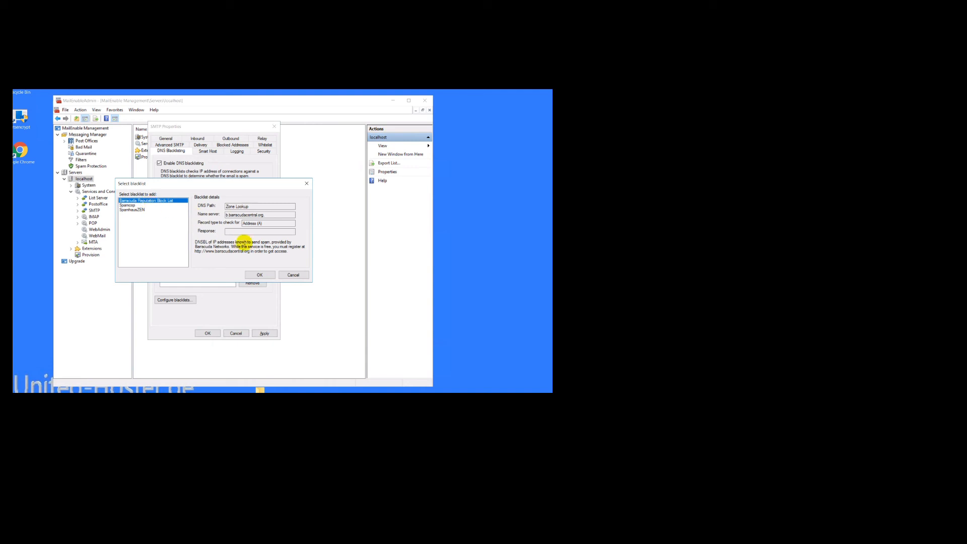
pyautogui.click(264, 279)
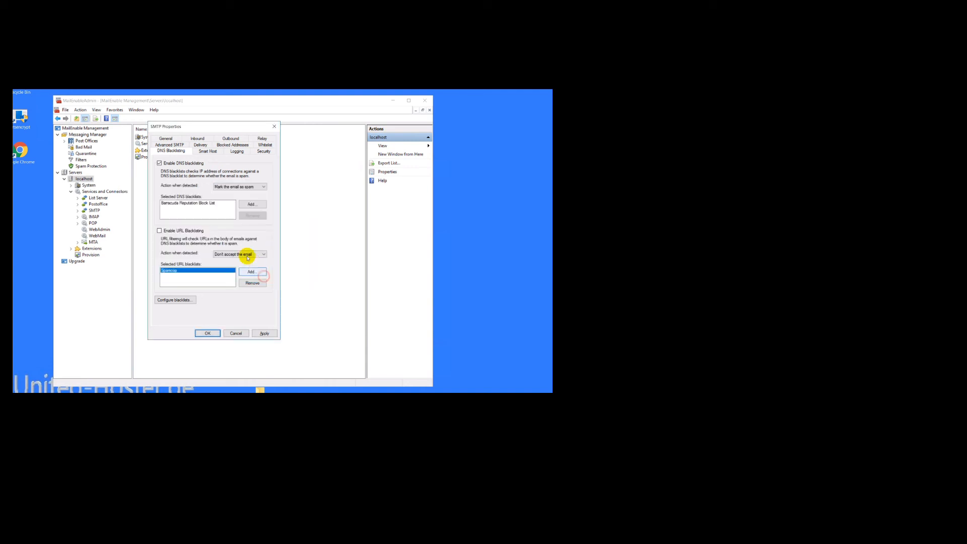
pyautogui.click(251, 203)
pyautogui.click(129, 206)
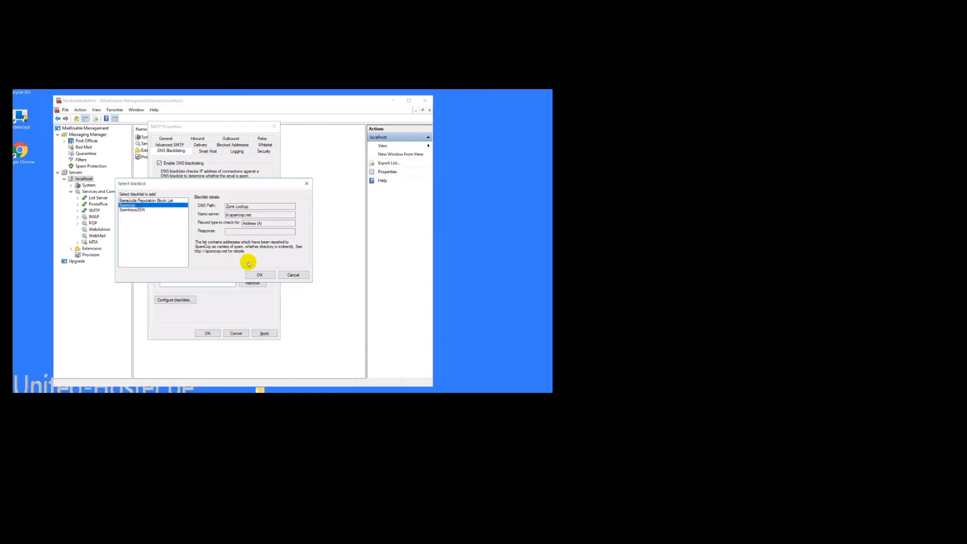
pyautogui.click(258, 275)
pyautogui.click(251, 204)
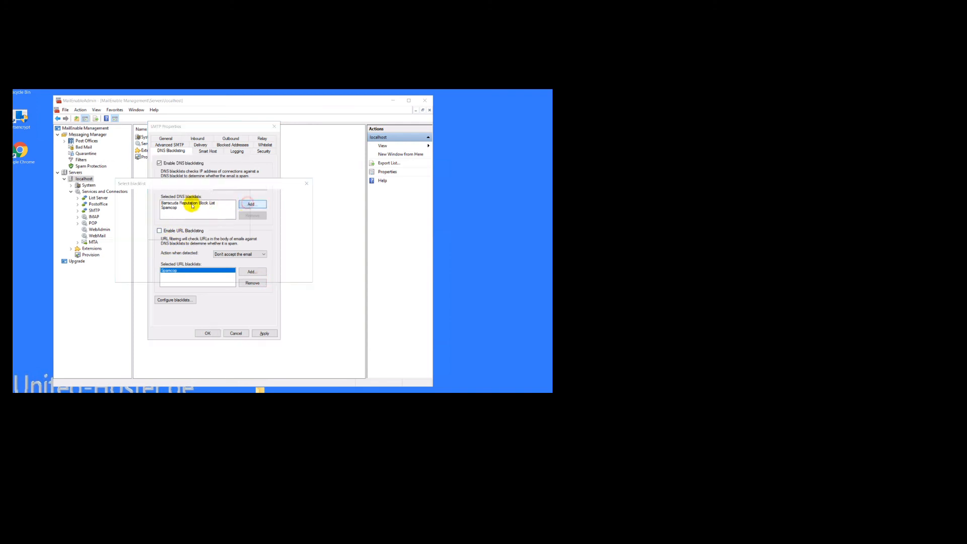
pyautogui.click(142, 211)
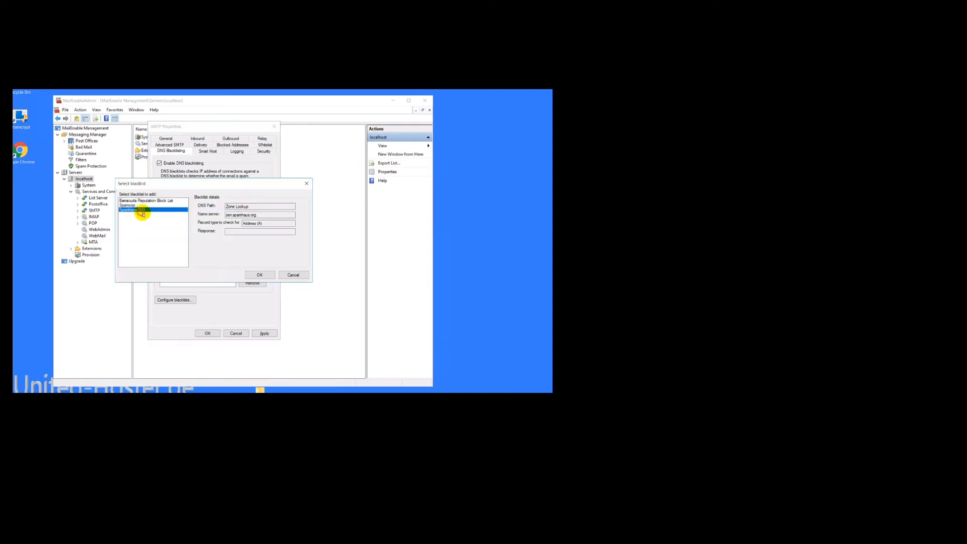
pyautogui.click(259, 275)
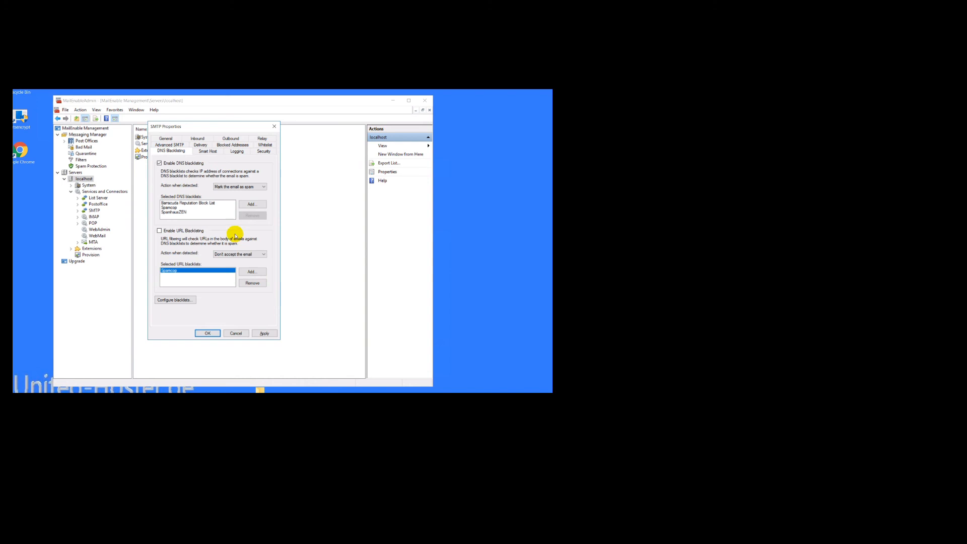
# Enable URL blacklisting with the action "Mark the email as spam", and add SpamhausZEN and Barracuda Reputation Block List to its blacklists
pyautogui.click(197, 232)
pyautogui.click(227, 254)
pyautogui.click(252, 272)
pyautogui.click(130, 205)
pyautogui.click(136, 209)
pyautogui.click(259, 275)
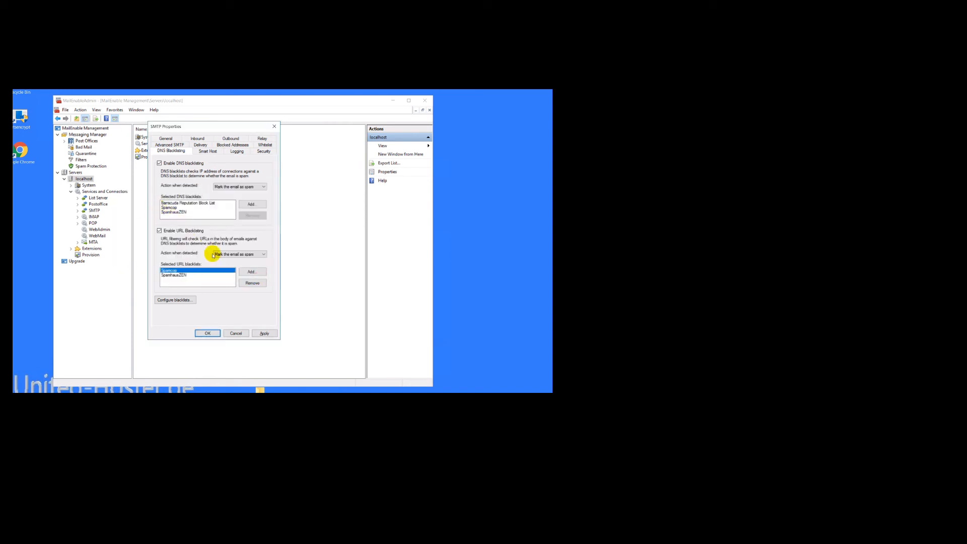
pyautogui.click(252, 272)
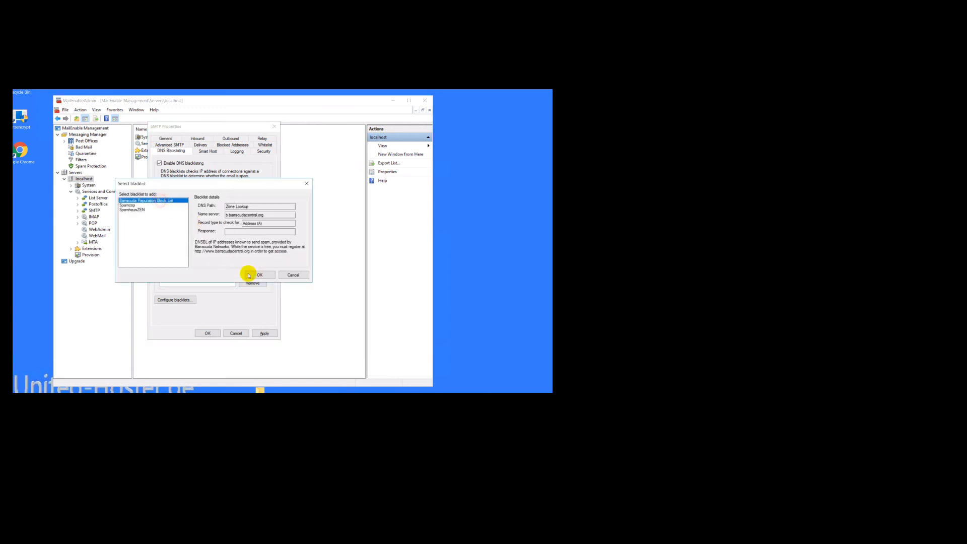
pyautogui.click(254, 274)
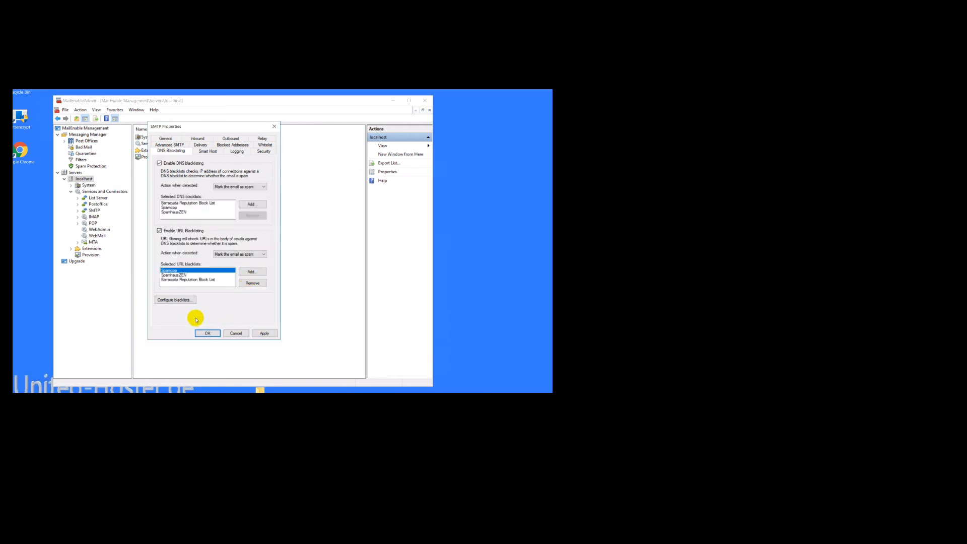
# Review the SMTP smart host, logging and security settings
pyautogui.click(208, 152)
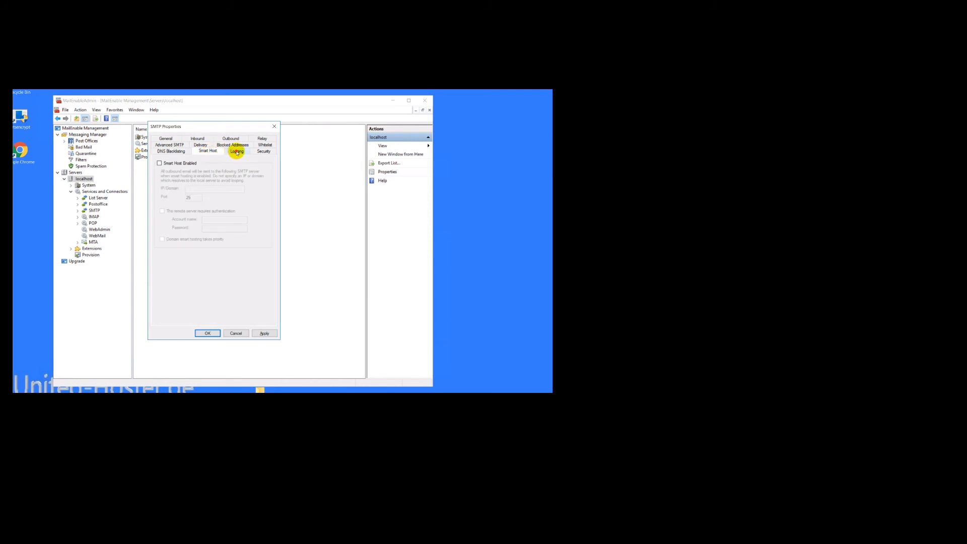
pyautogui.click(237, 152)
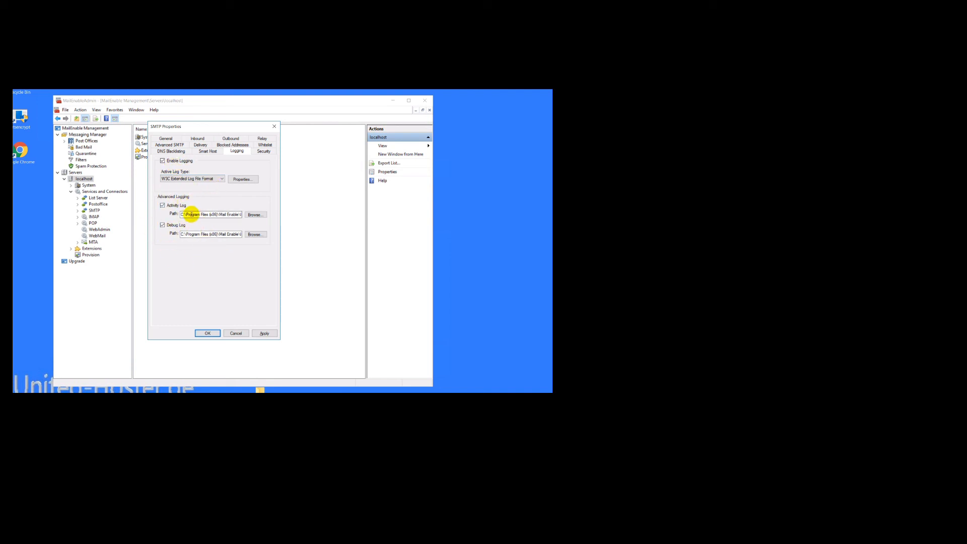
pyautogui.click(260, 153)
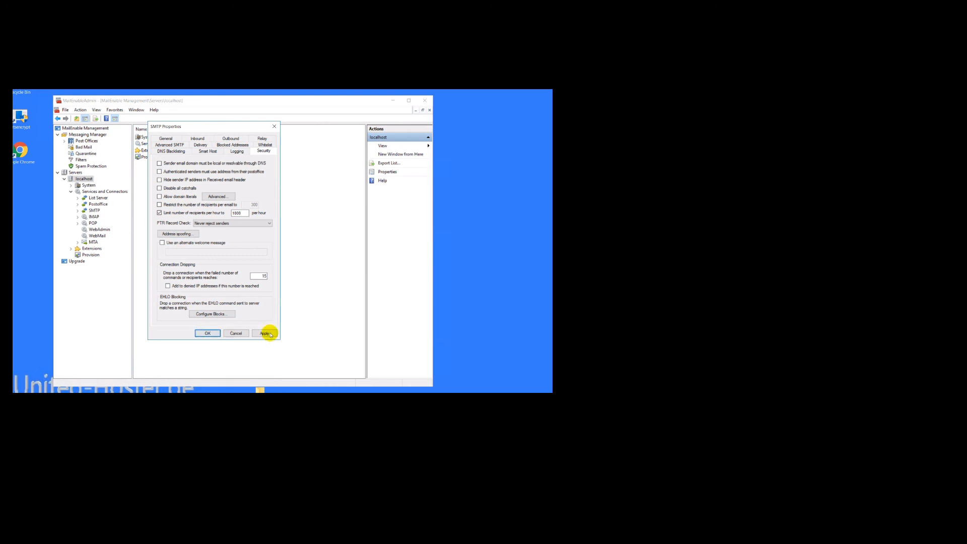
# Save the SMTP properties and acknowledge the service restart notices
pyautogui.click(209, 334)
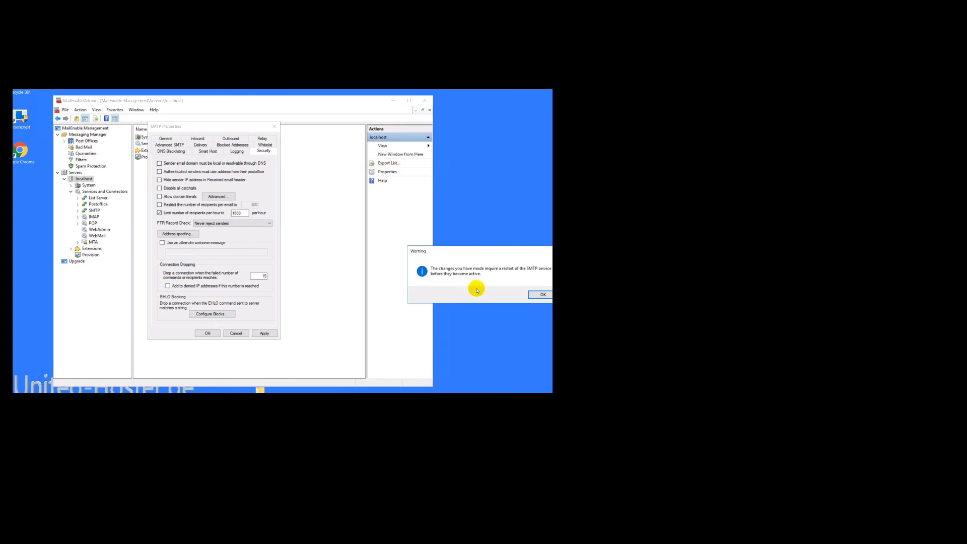
pyautogui.click(537, 294)
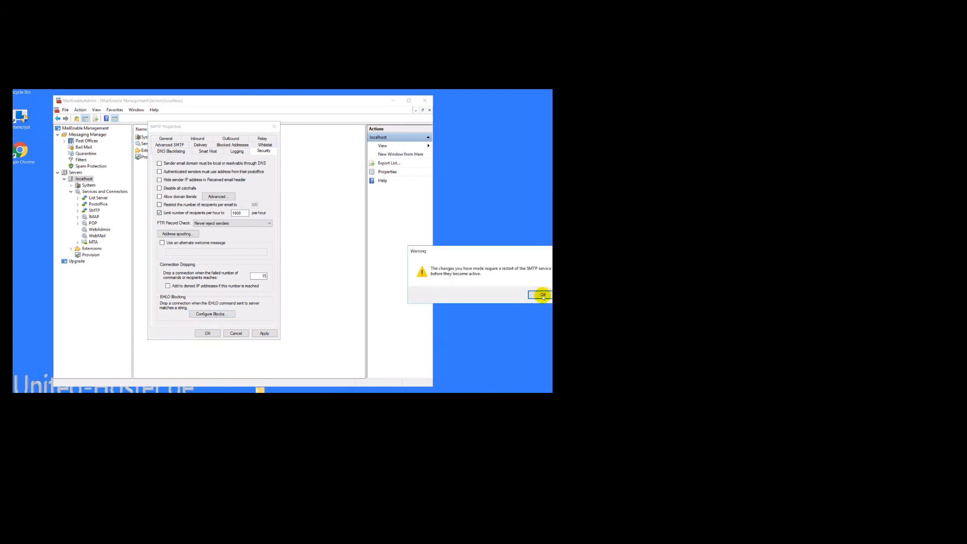
pyautogui.click(542, 294)
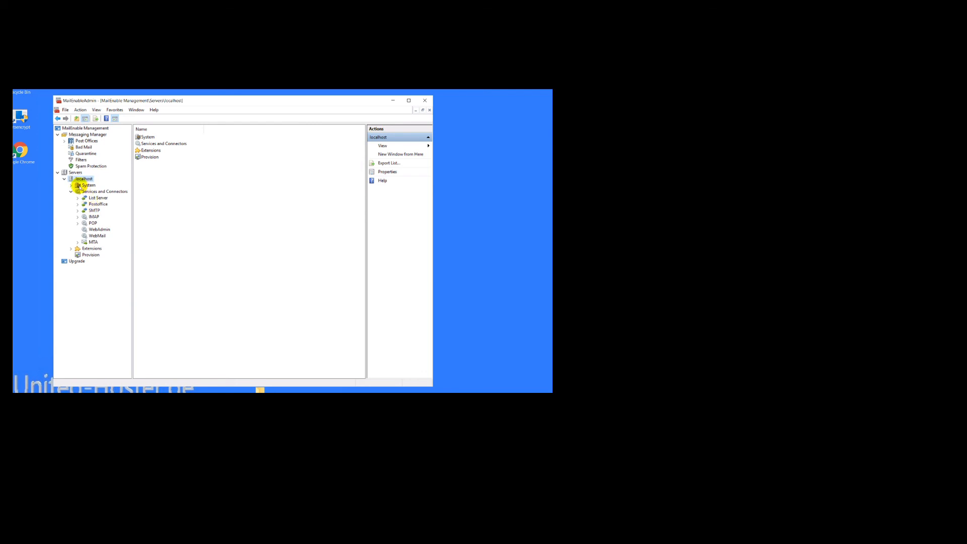
# Open the server's system diagnostic report and examine its version information and test results from start to end
pyautogui.click(71, 185)
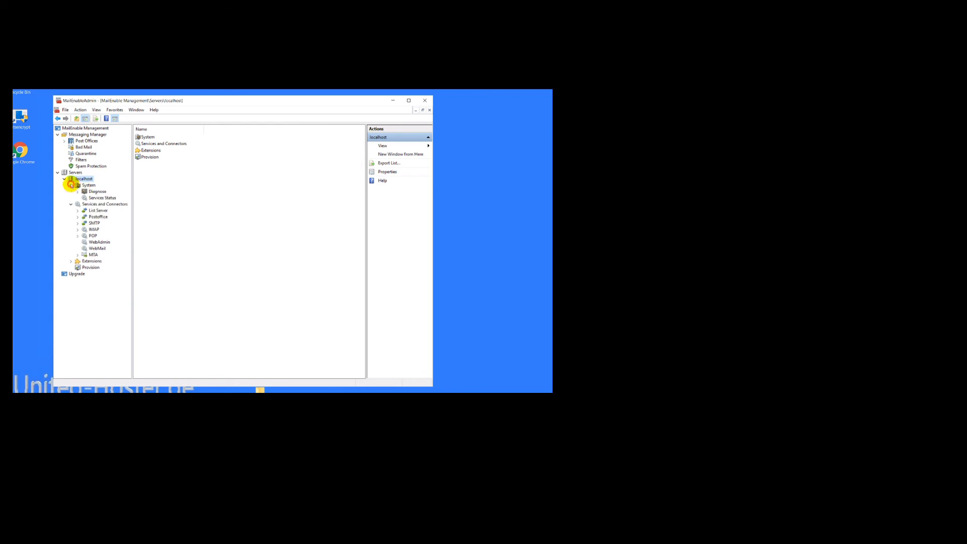
pyautogui.click(97, 192)
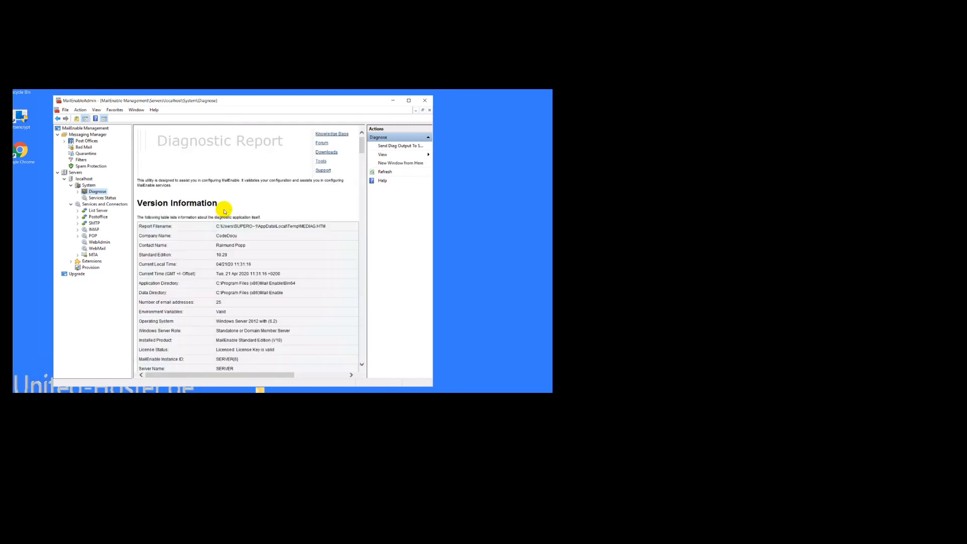
pyautogui.scroll(-6, 358, 186)
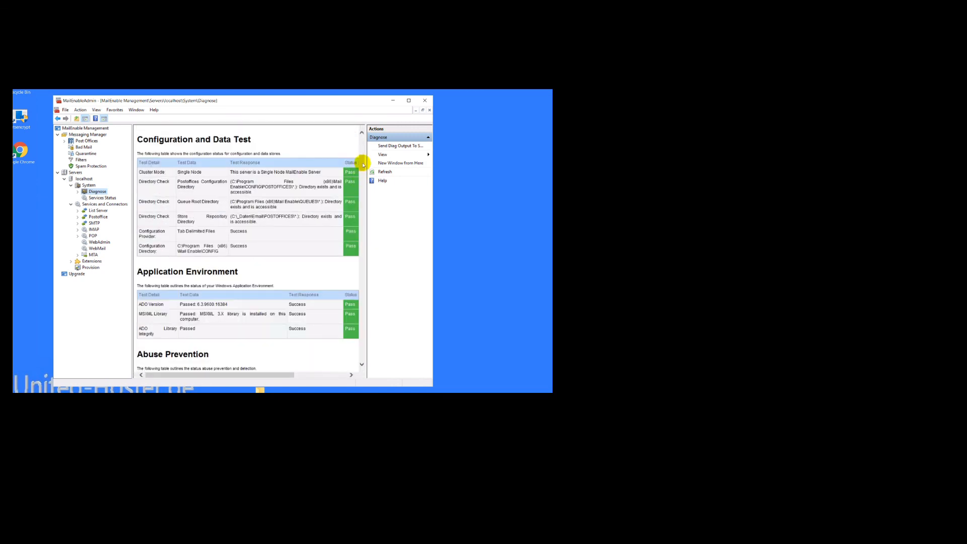
pyautogui.moveTo(361, 167); pyautogui.dragTo(361, 341)
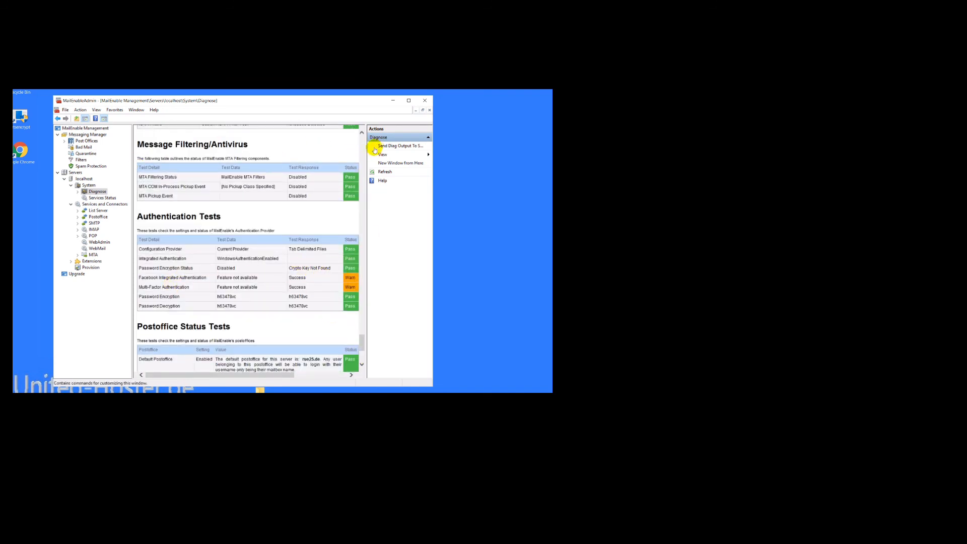
pyautogui.moveTo(366, 333); pyautogui.dragTo(361, 133)
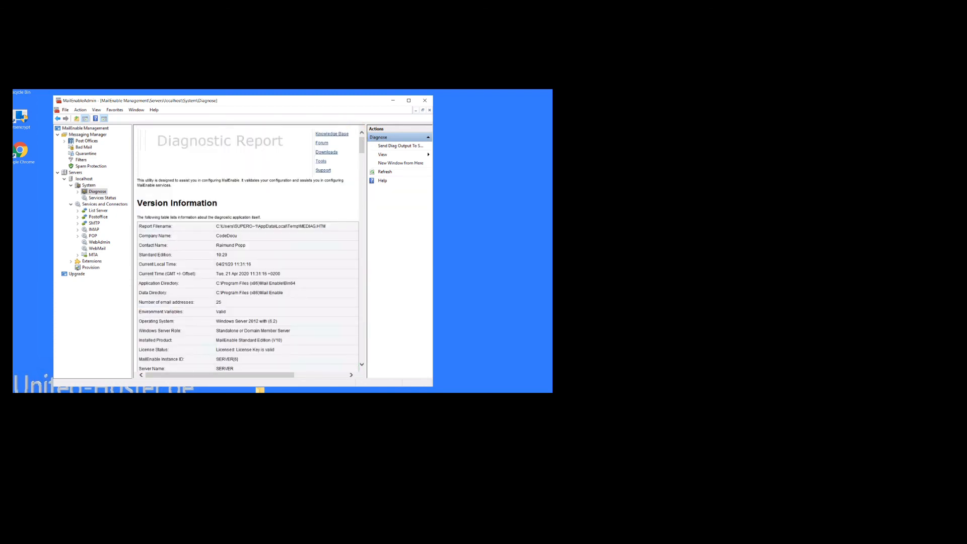